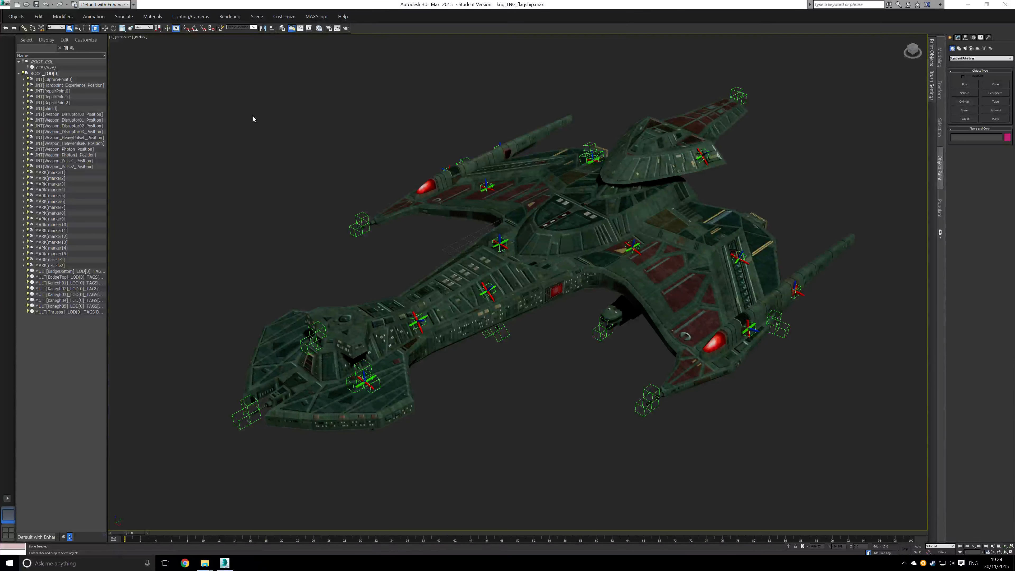
Export the whole scene in Autodesk Collada (*.DAE) format to the previously used kng_TNG_flagship file path, keeping the current export options
click(6, 5)
mouse_move(29, 135)
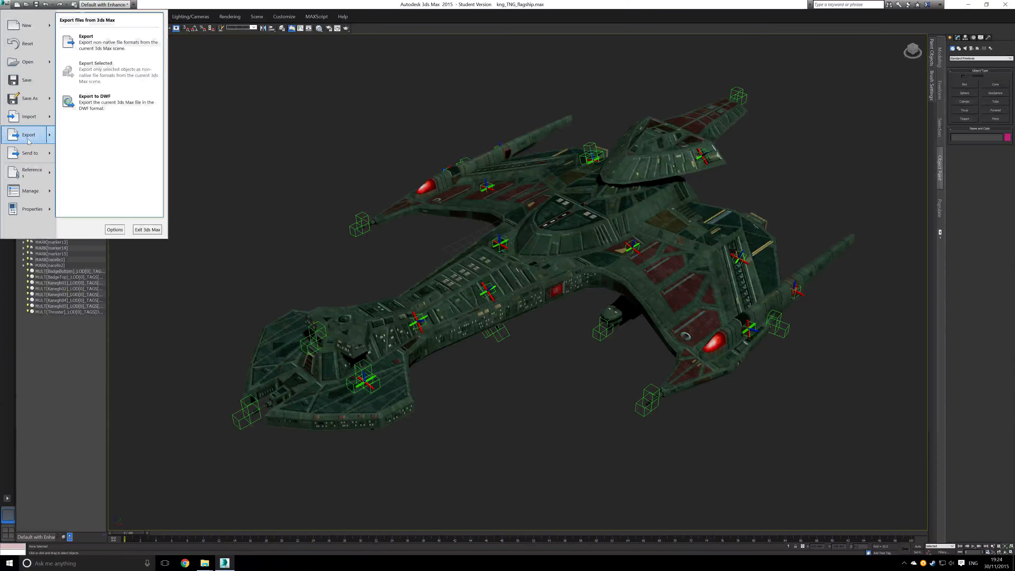
click(80, 32)
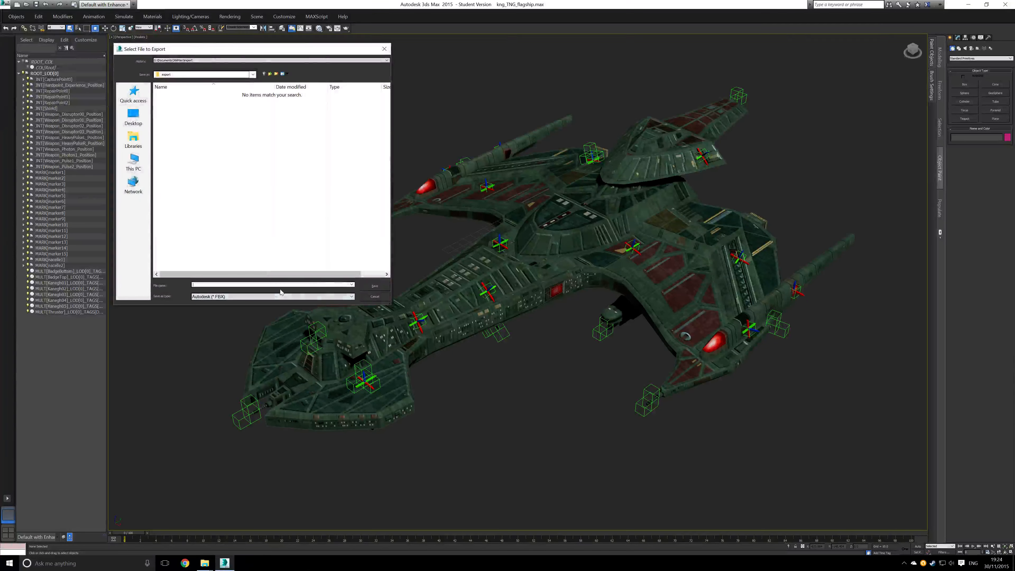
click(352, 296)
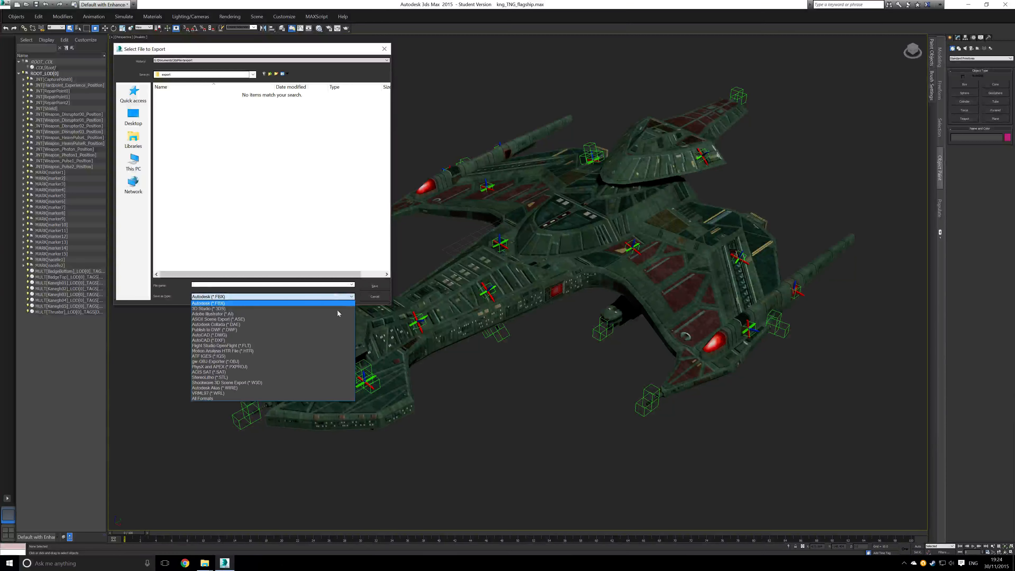
click(313, 324)
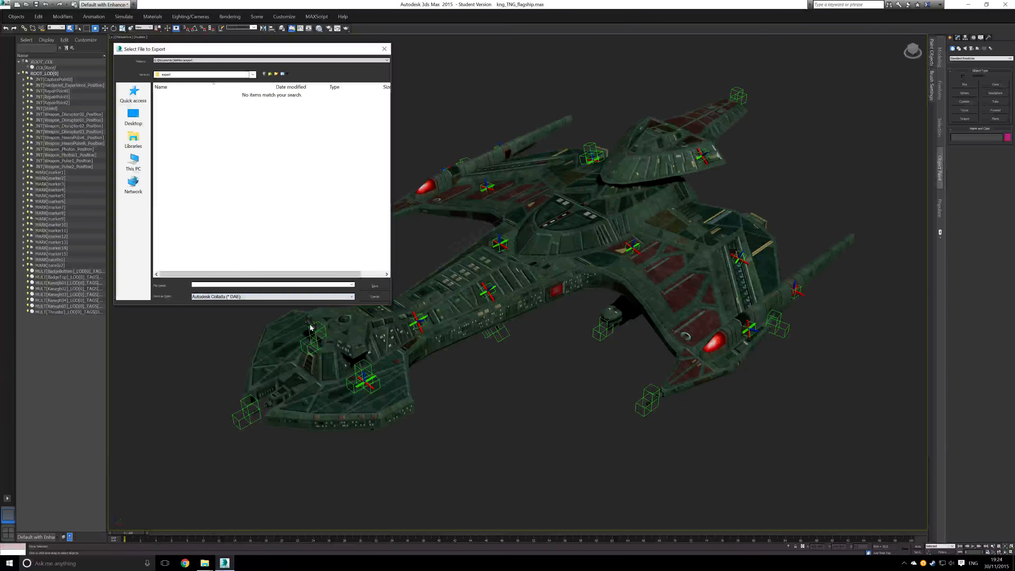
click(352, 285)
click(352, 285)
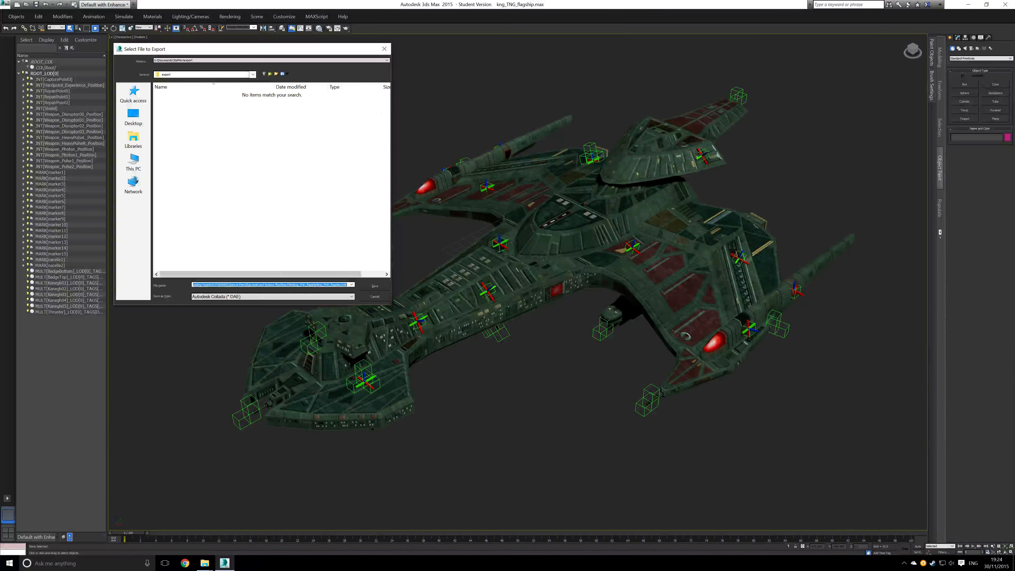
click(374, 285)
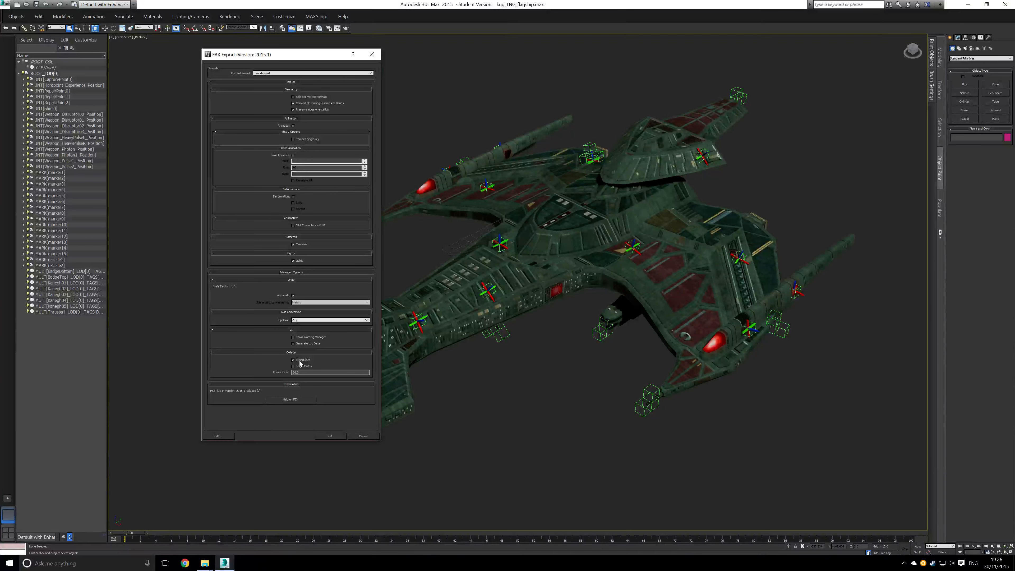
click(330, 437)
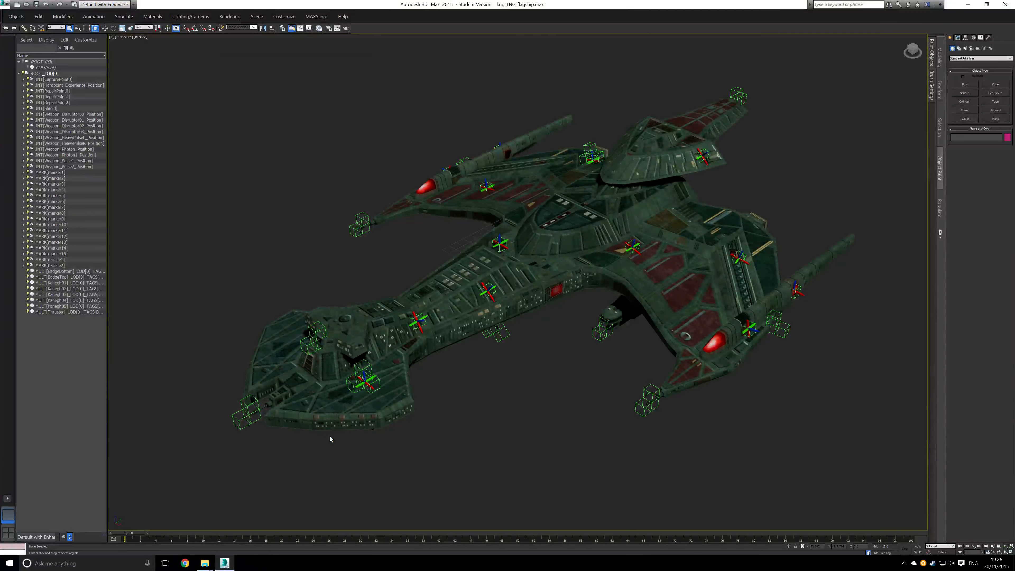
Switch to the kng_TNG_flagship source folder in File Explorer and review the ship name, paths and conversion settings in kng_TNG_flagship.hodor
mouse_move(208, 563)
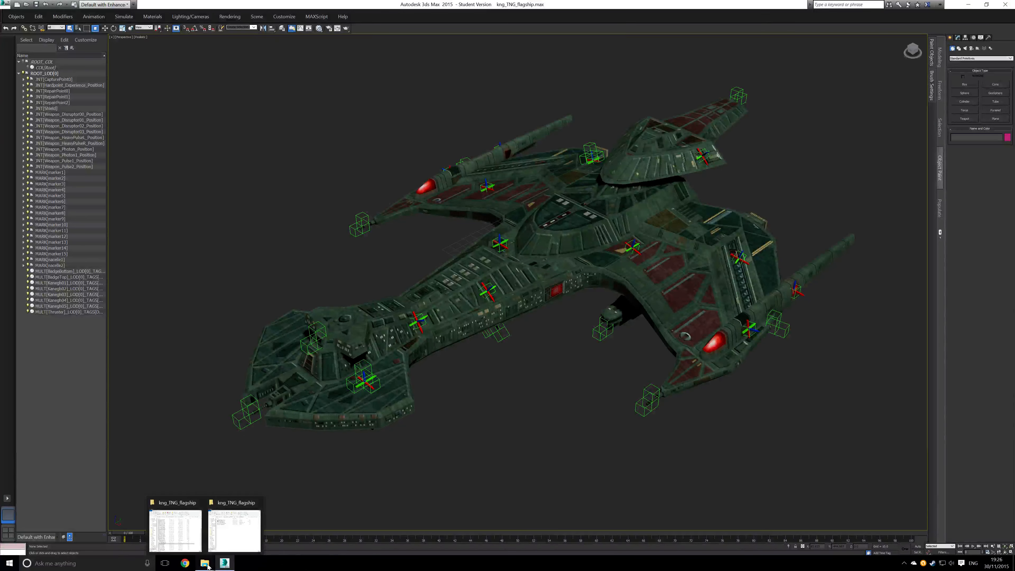
click(175, 526)
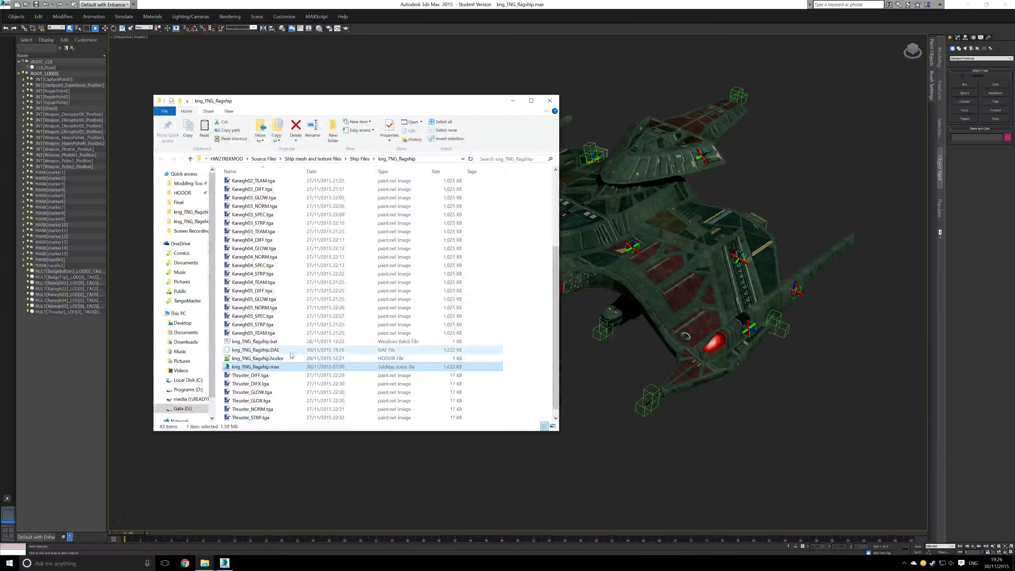
click(360, 350)
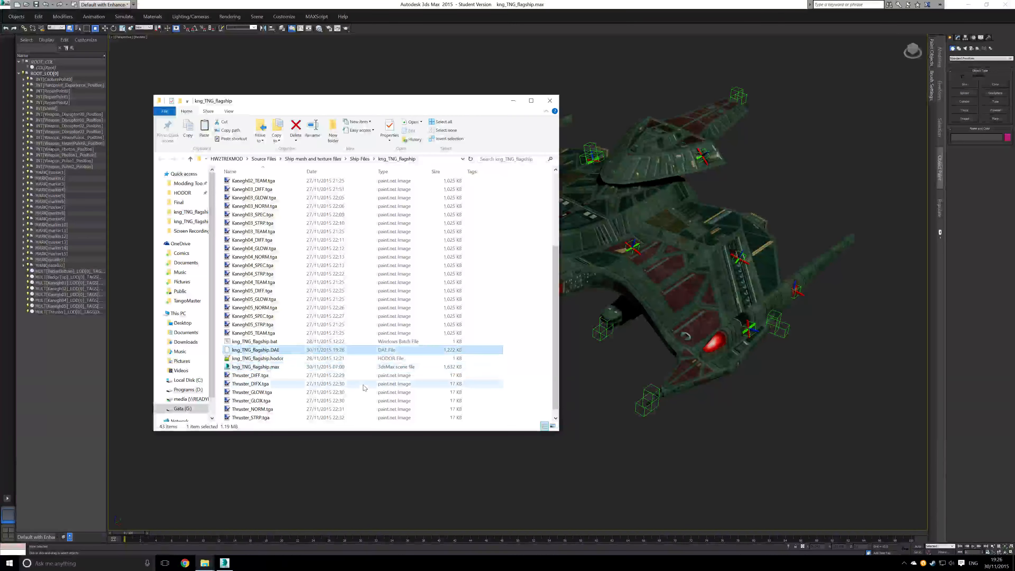
click(291, 359)
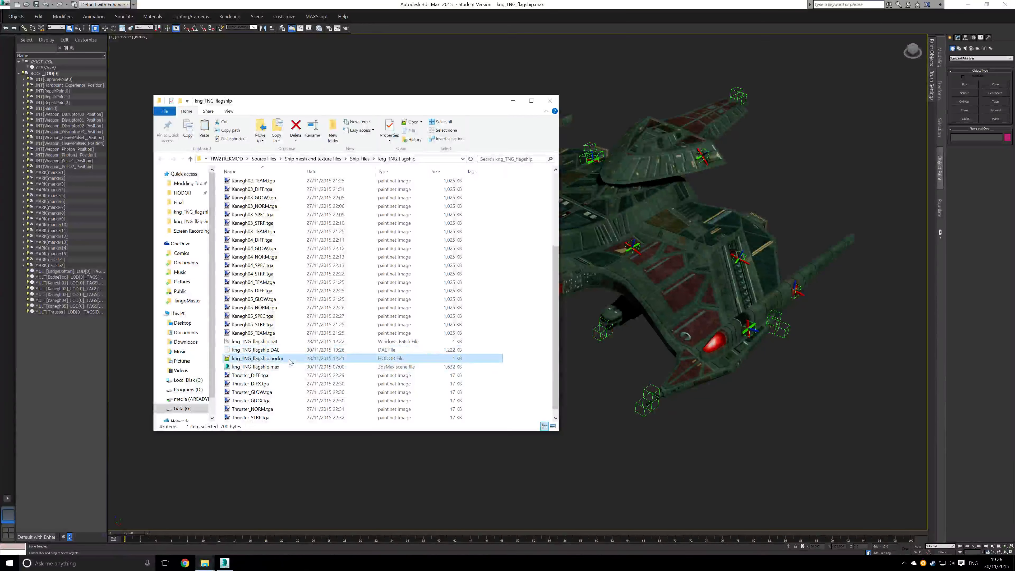
double_click(289, 360)
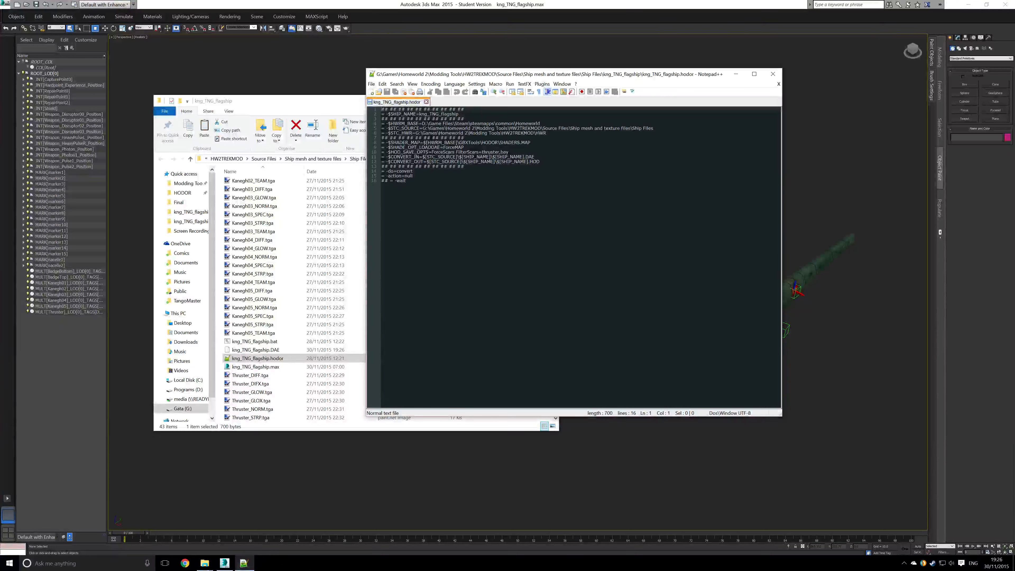
click(407, 181)
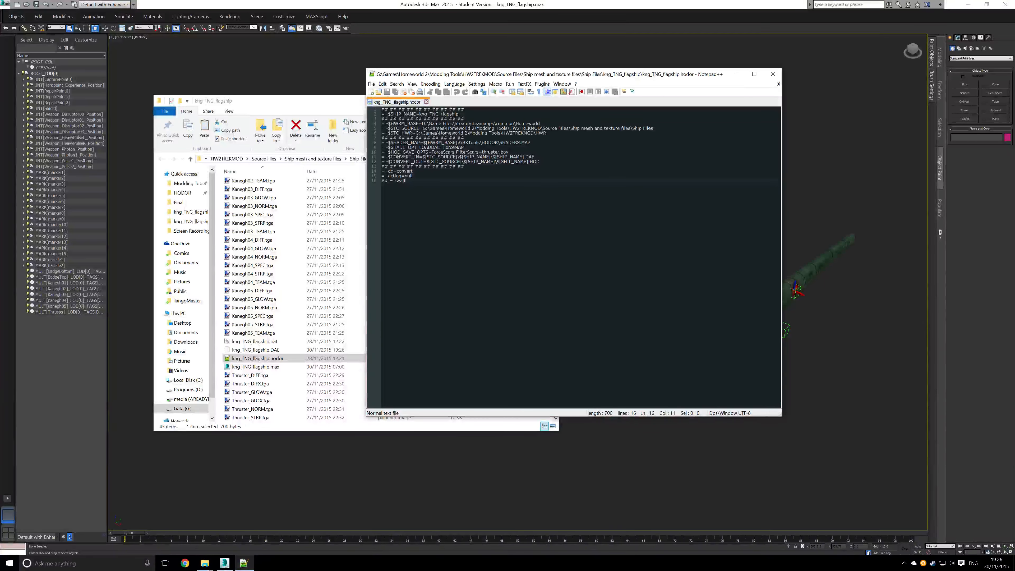
click(772, 74)
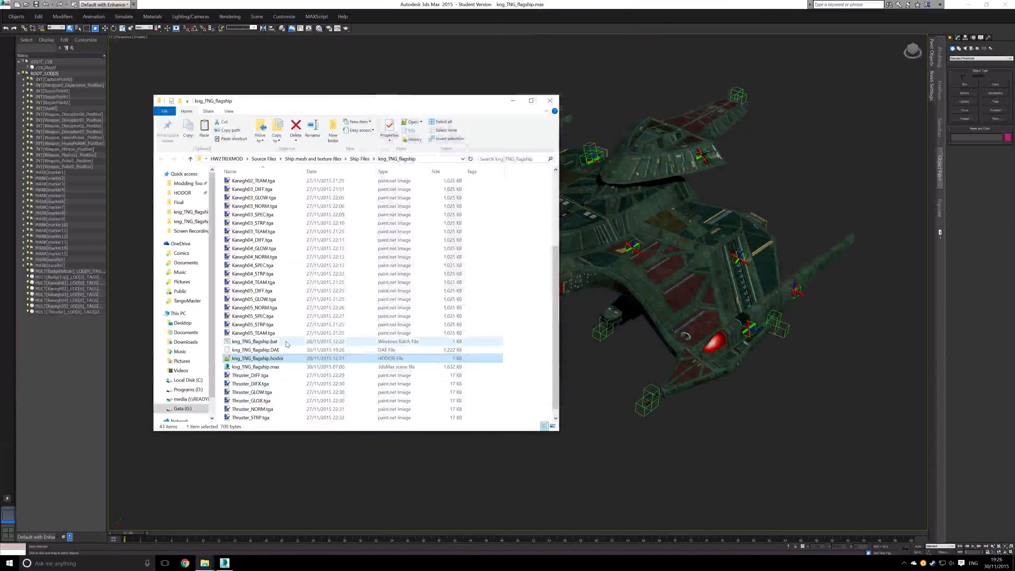
Open kng_TNG_flagship.bat for editing and examine its HODOR.exe path and -script argument, leaving the file as is
click(269, 342)
right_click(260, 342)
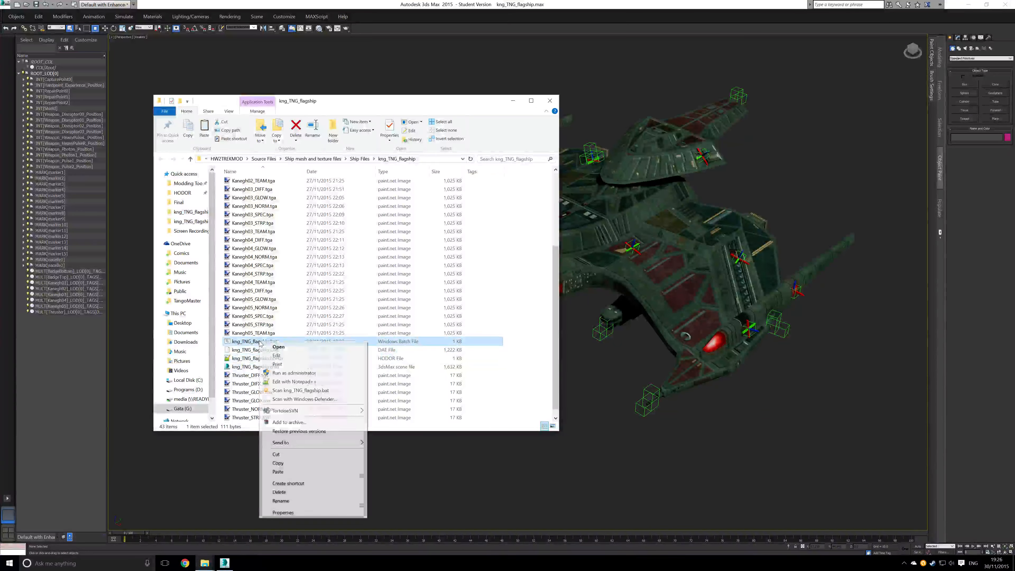
click(300, 356)
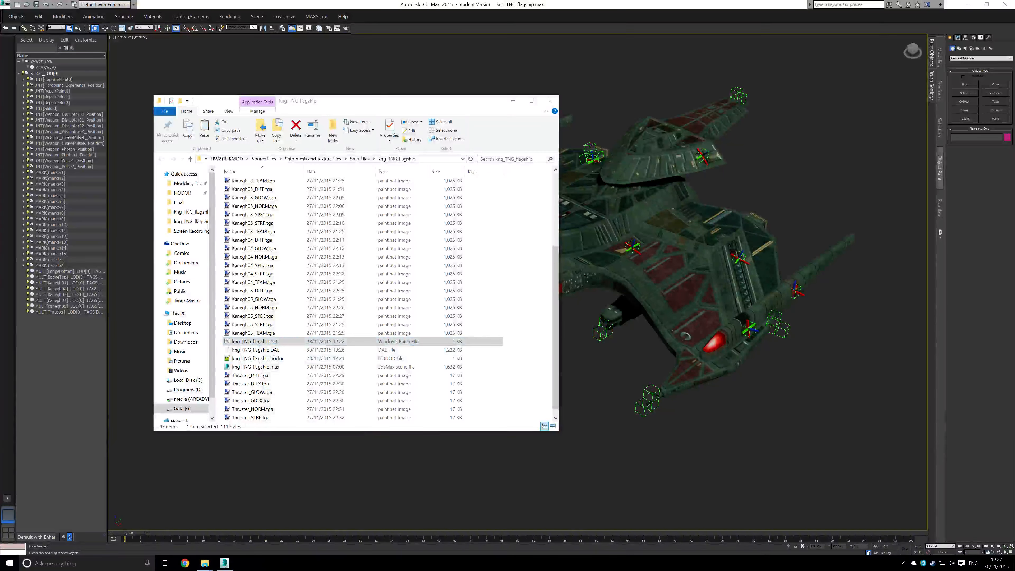
drag(701, 176, 532, 126)
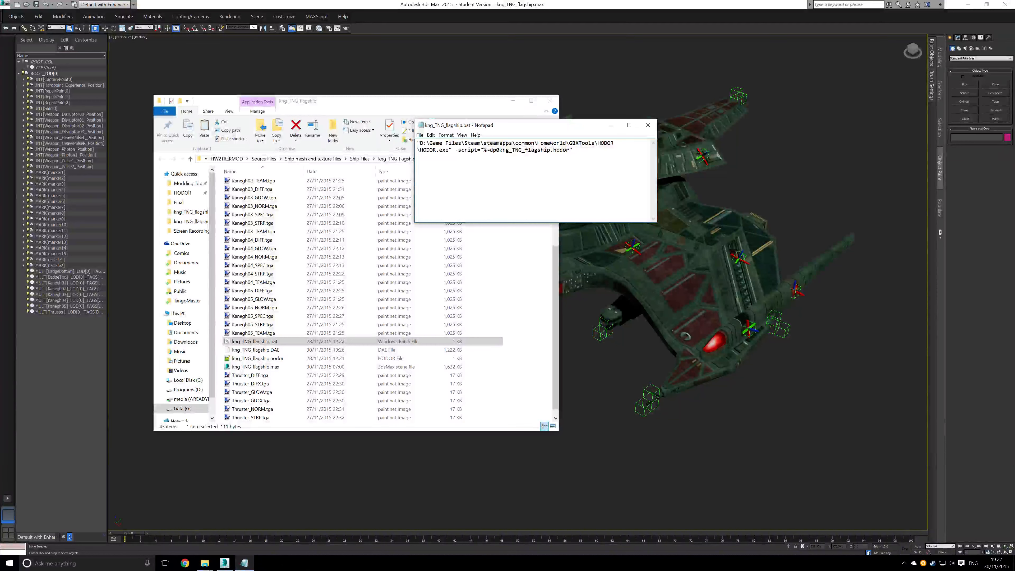
drag(417, 143, 452, 150)
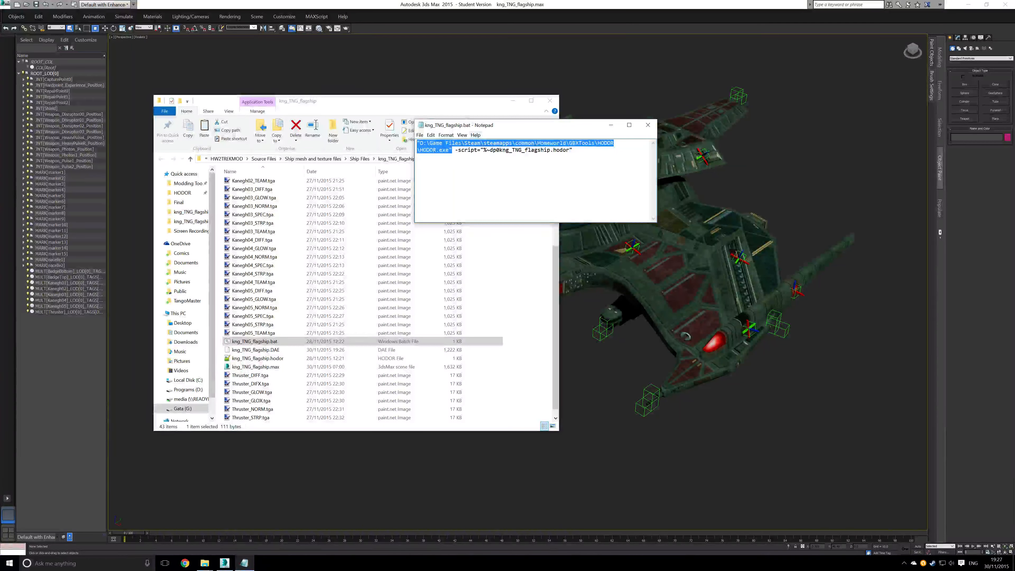
drag(483, 150, 503, 150)
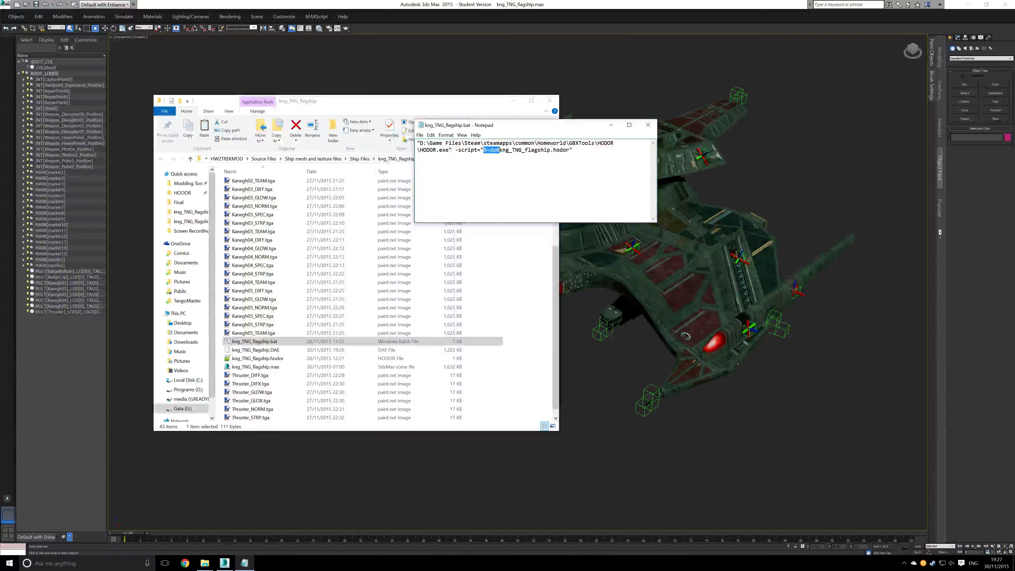
click(573, 150)
click(648, 125)
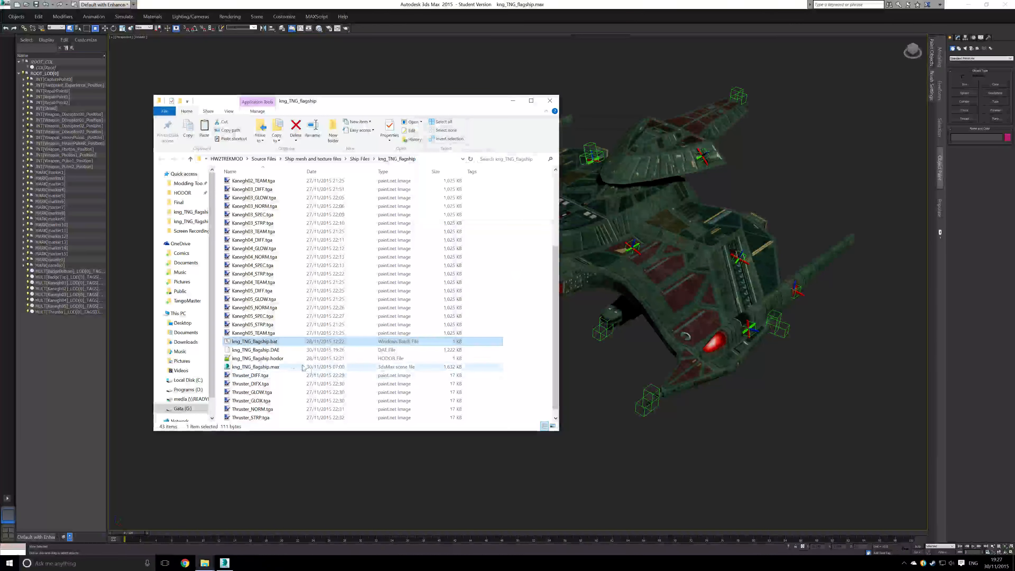
Run kng_TNG_flagship.bat and move the generated kng_TNG_flagship.HOD into the mod's HWR ship folder, replacing the existing file
double_click(260, 342)
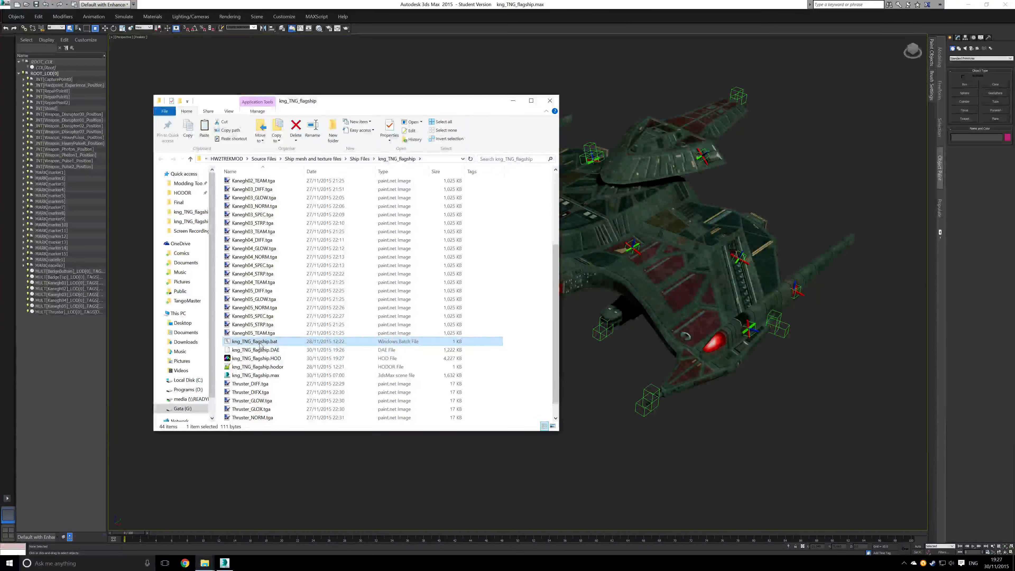
click(288, 360)
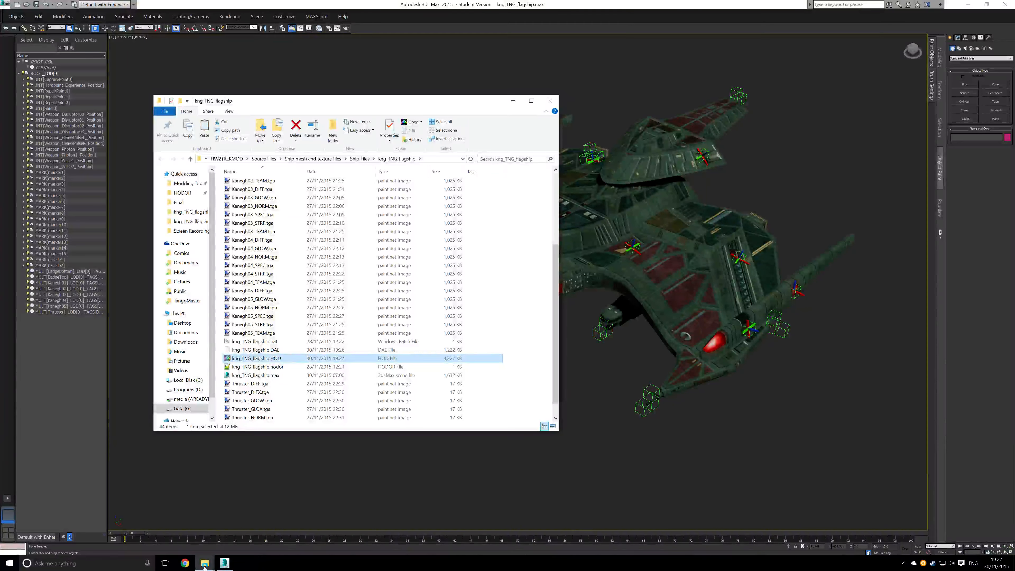
mouse_move(204, 562)
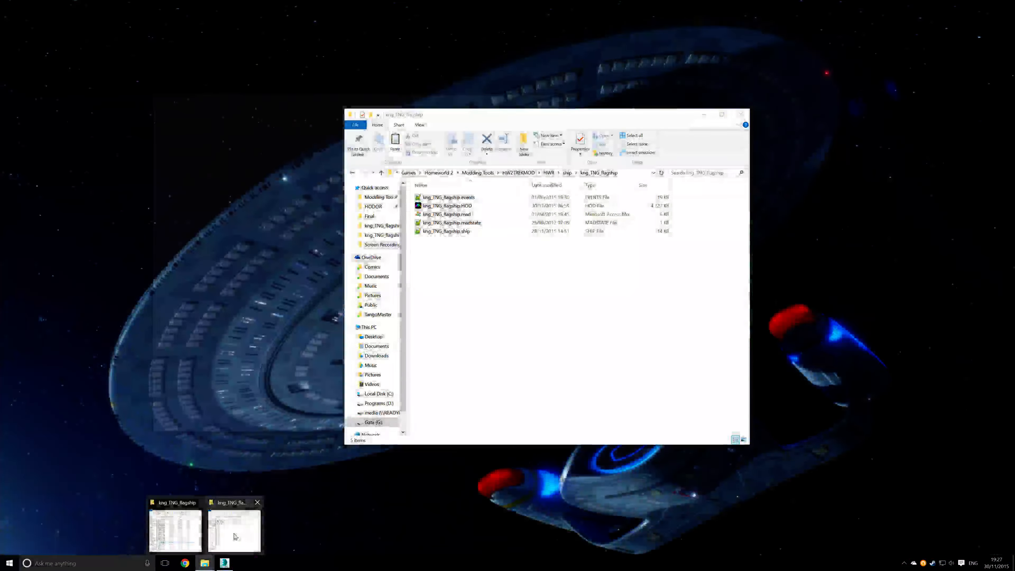
click(235, 536)
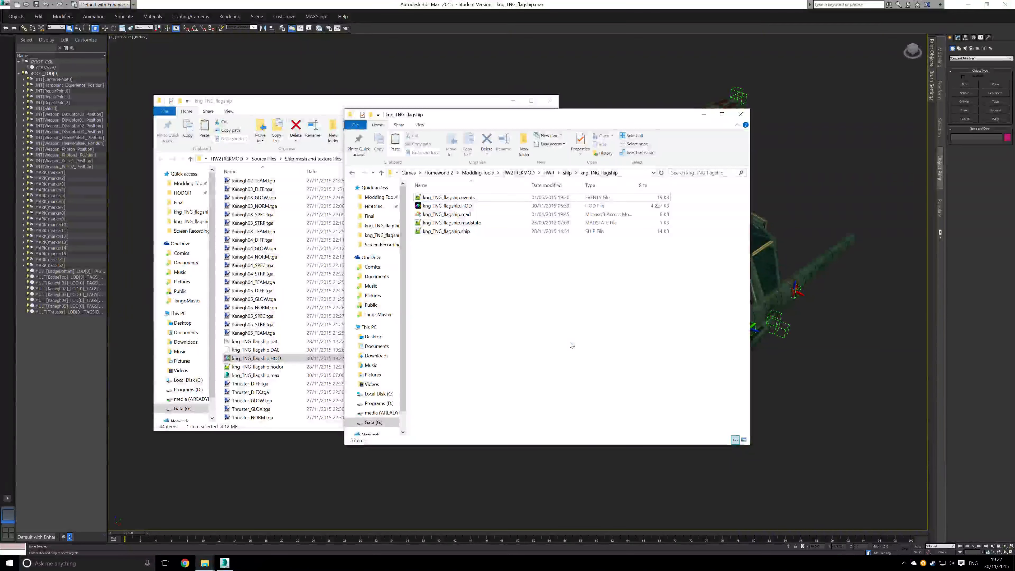
key(ctrl+v)
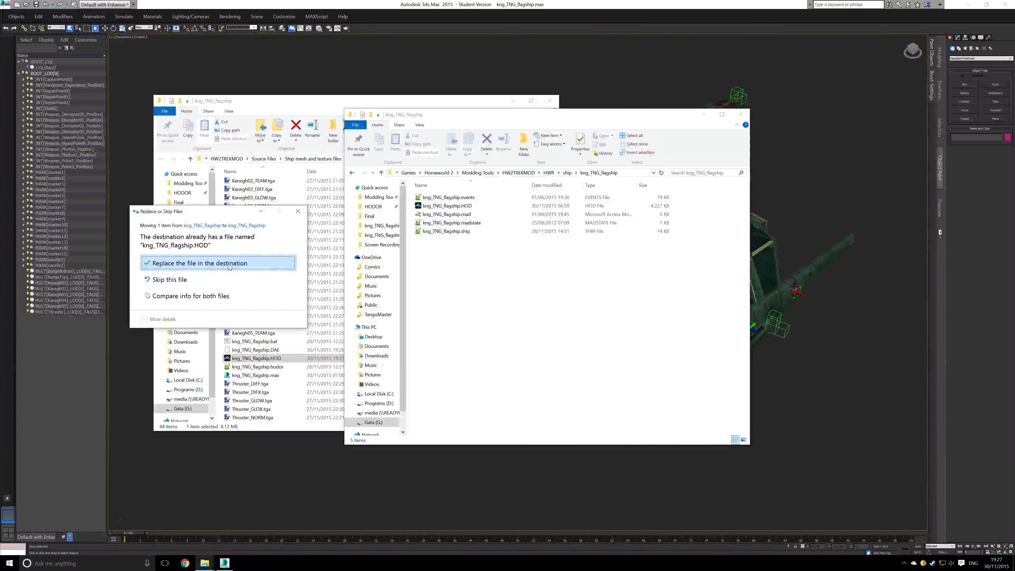
click(228, 264)
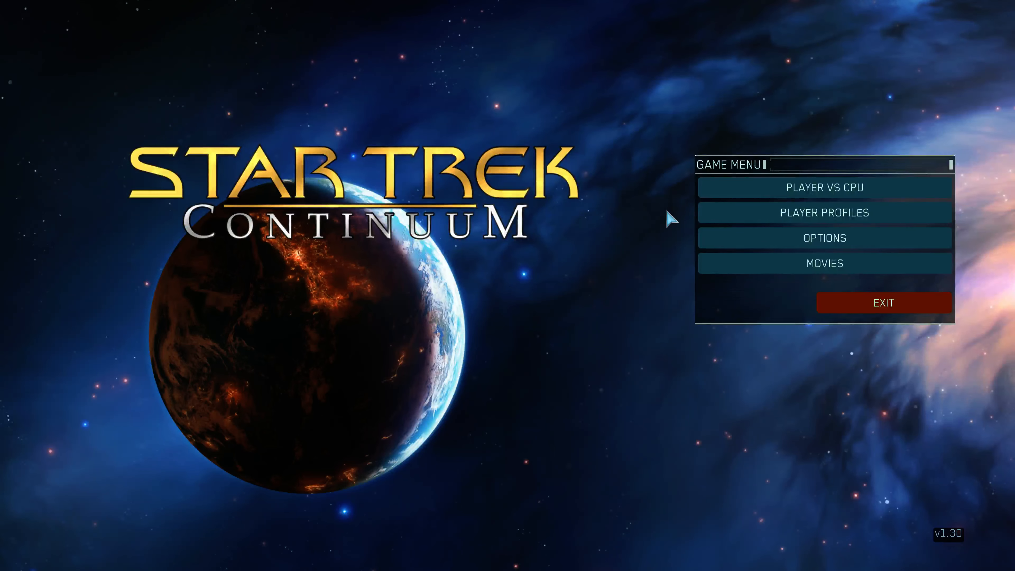
Set up a Player vs CPU skirmish with Klingon as the player's race and Romulan as the Expert opponent's race
click(717, 190)
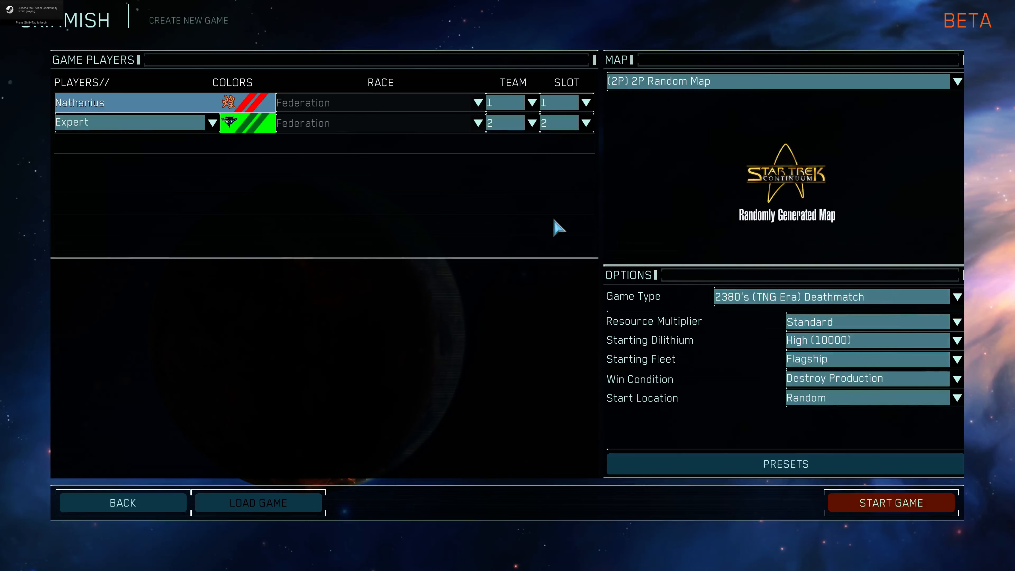
click(344, 105)
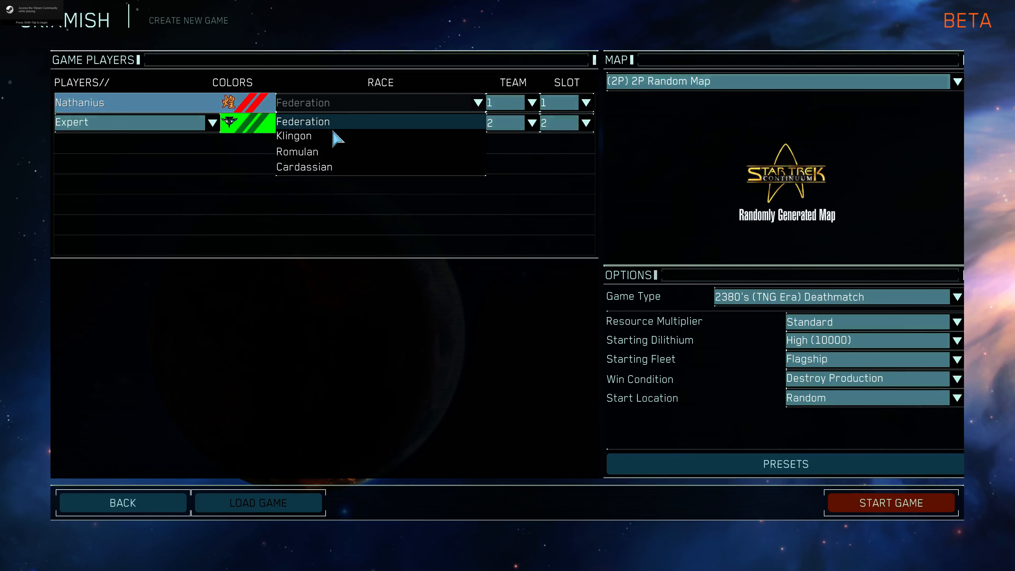
click(323, 136)
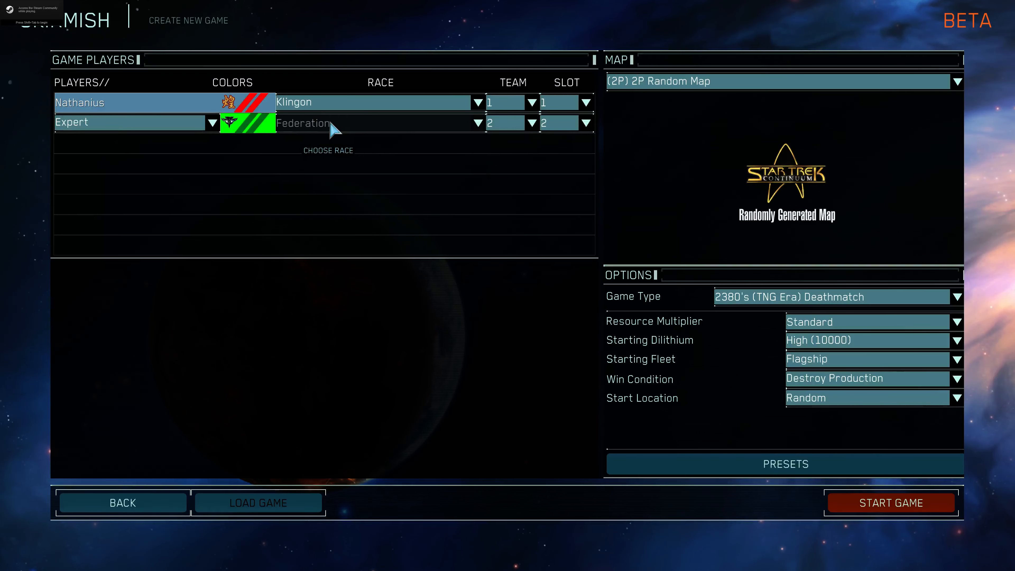
click(331, 127)
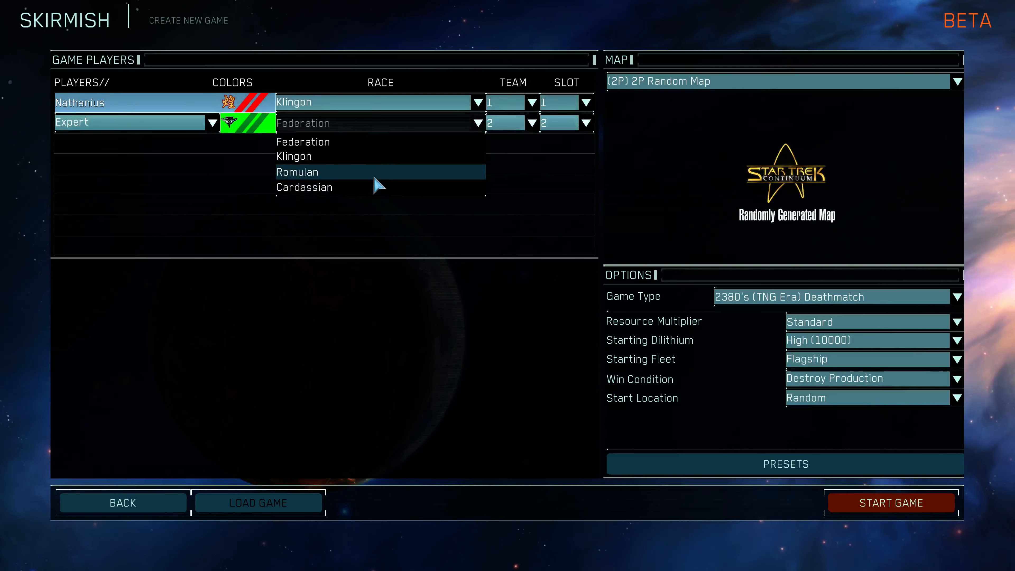
click(372, 173)
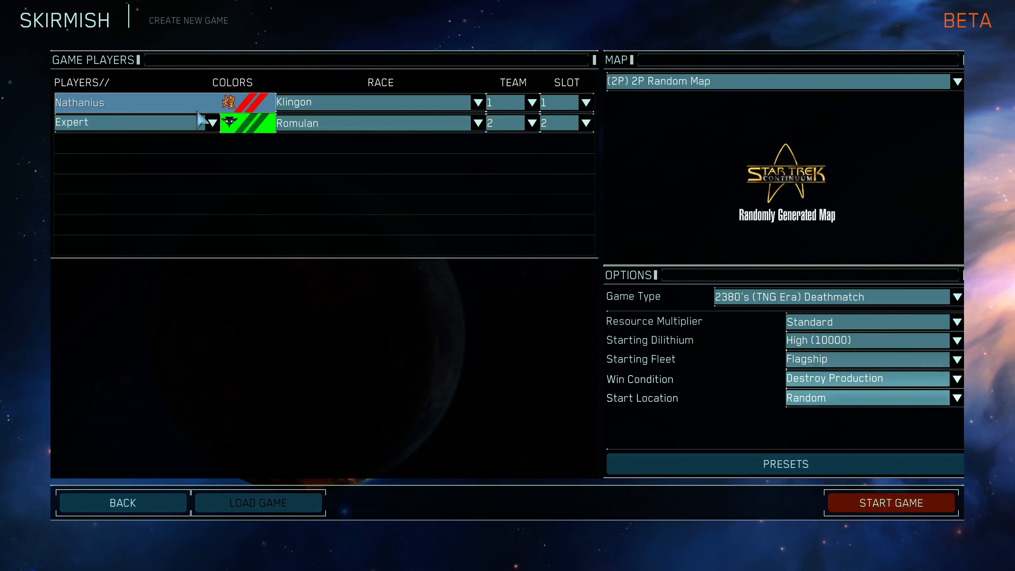
Change the player's badge to the Klingon emblem with red, blue and green blades on yellow, and start the skirmish
click(205, 105)
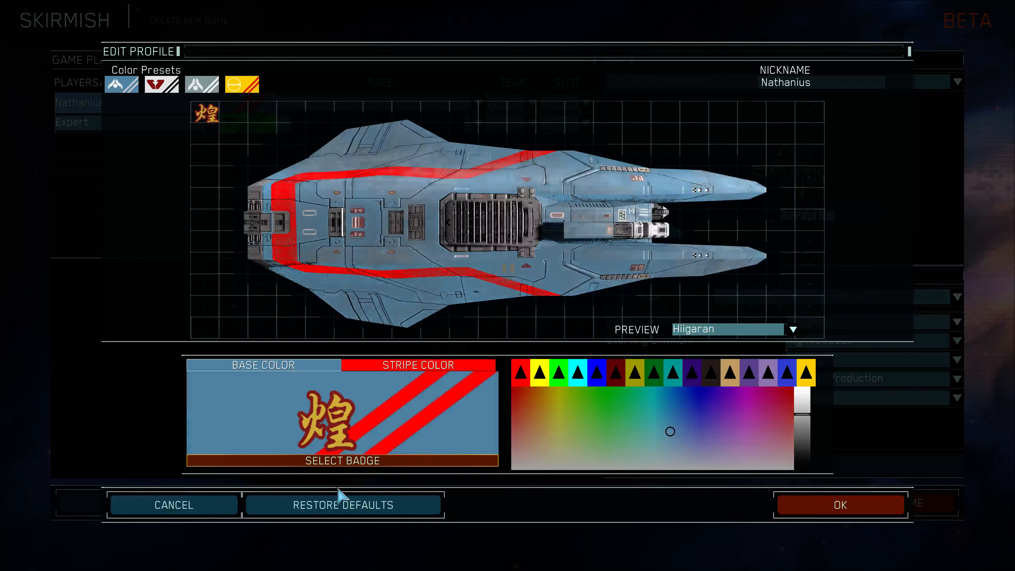
click(349, 461)
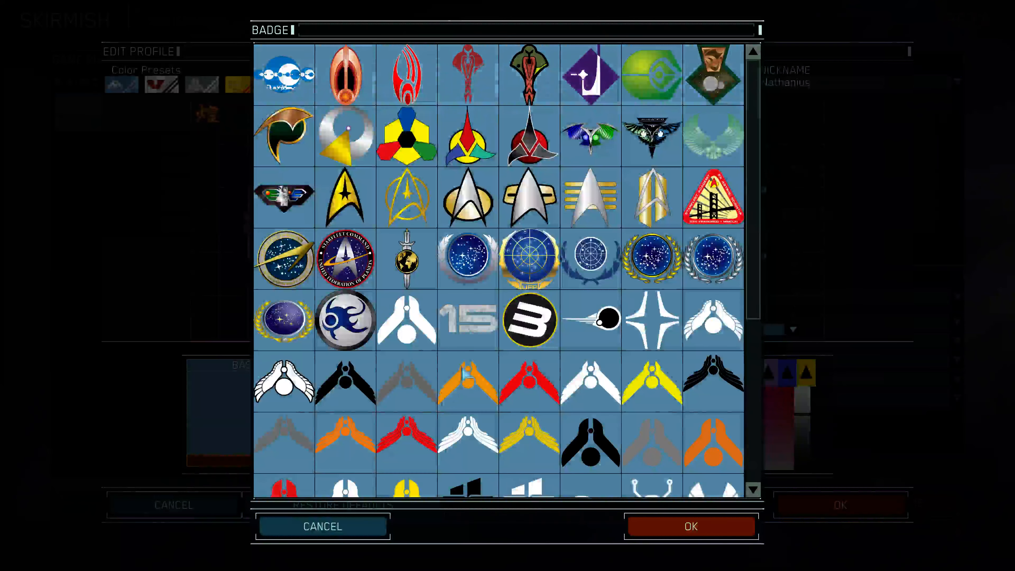
click(685, 528)
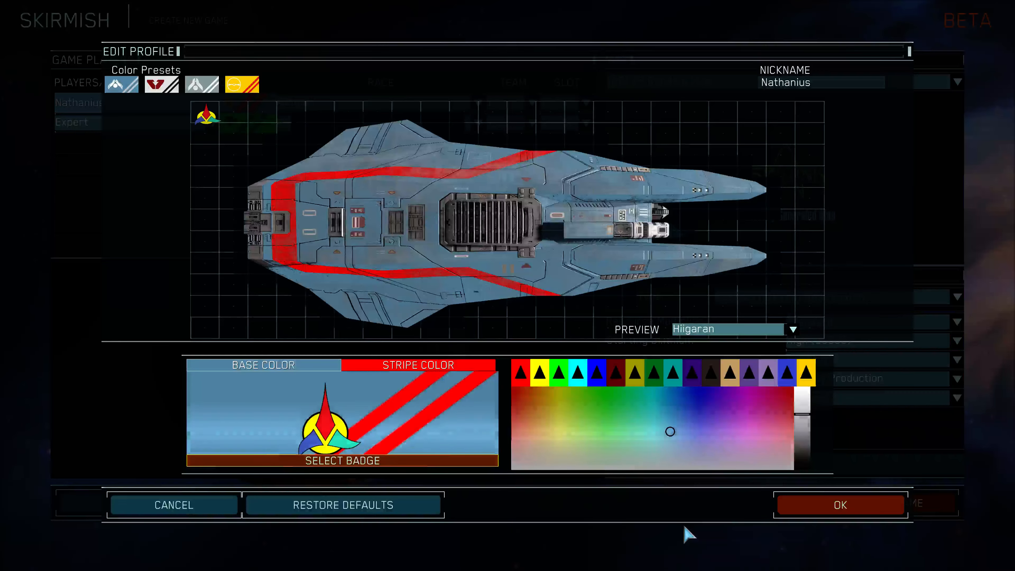
click(839, 504)
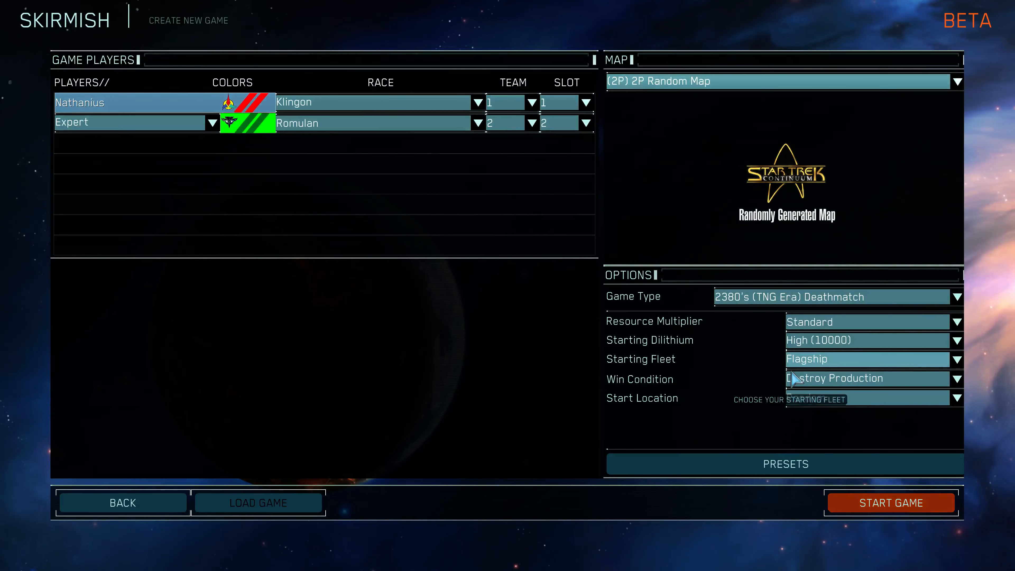
click(870, 499)
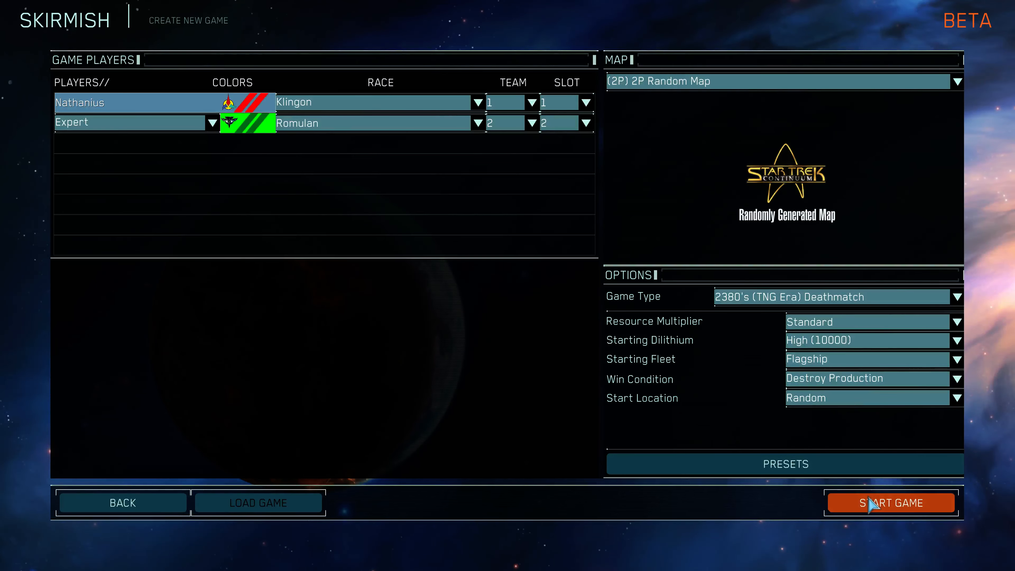